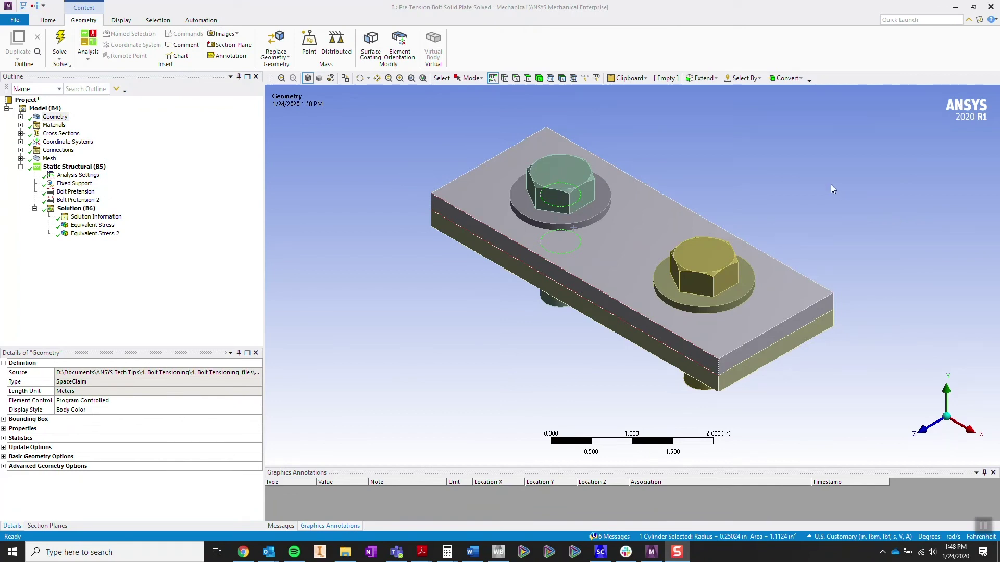
- Display the Equivalent Stress result with the deformation scale set to 2.4e+002 (Auto Scale)
{"action": "left_click", "coordinate": [337, 211]}
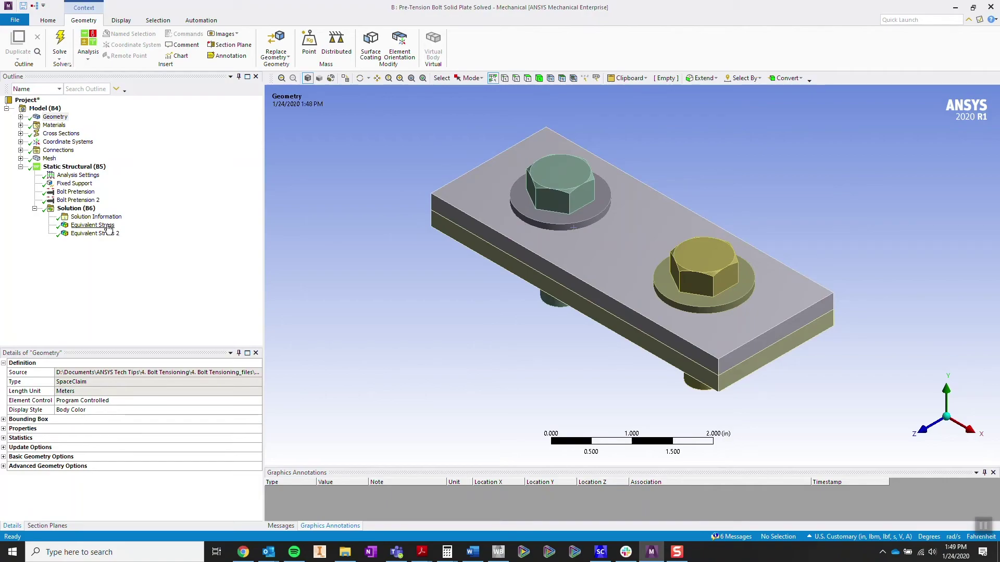
{"action": "left_click", "coordinate": [93, 225]}
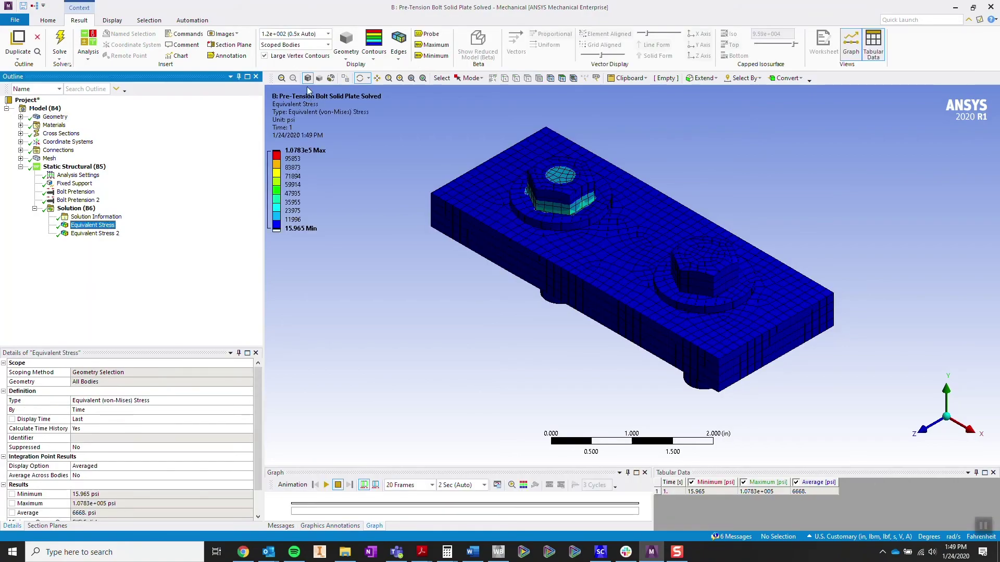
{"action": "left_click", "coordinate": [328, 33]}
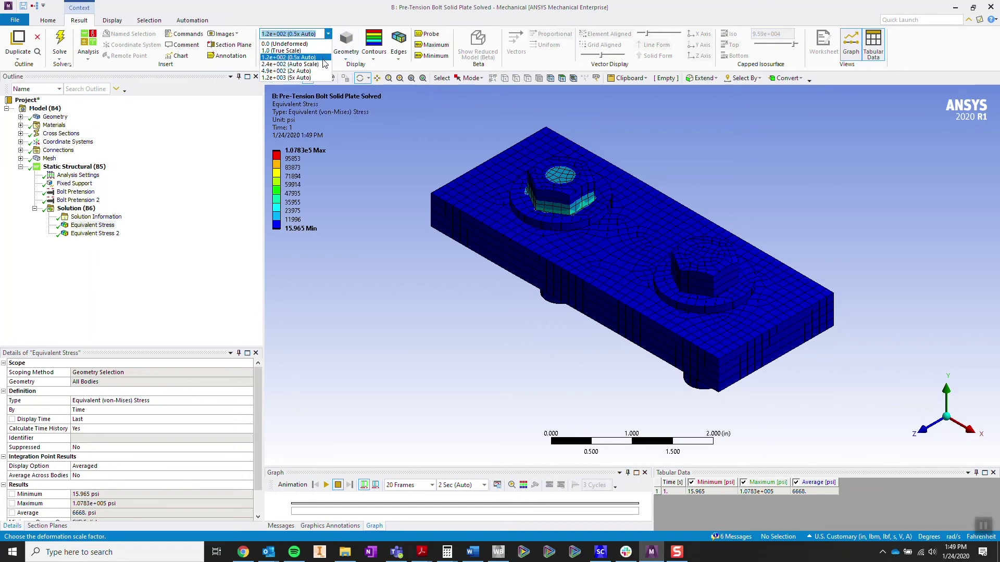
{"action": "left_click", "coordinate": [291, 64]}
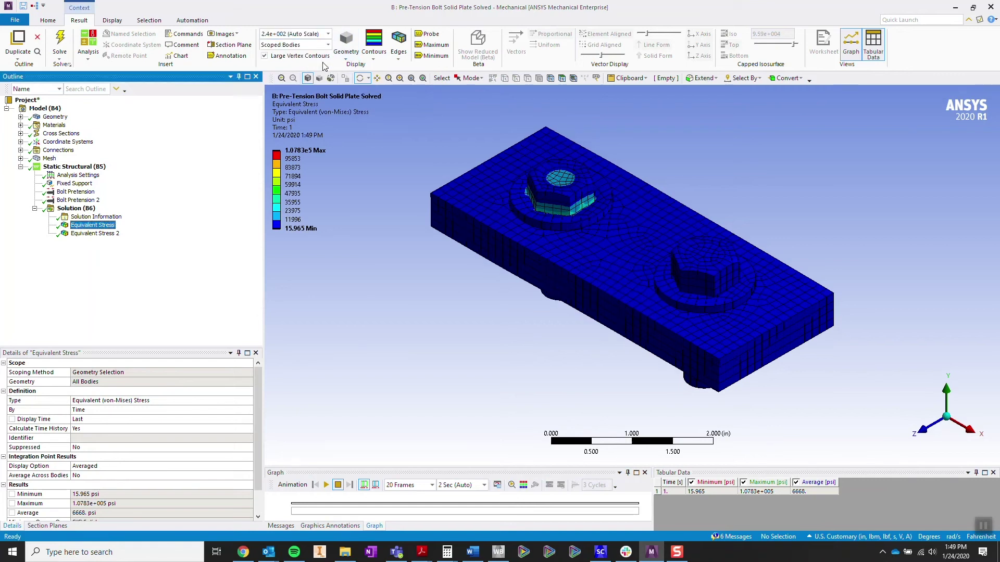
- Enable Section Plane1 to cut the stress result through both bolts, and view the cut closely
{"action": "left_click", "coordinate": [47, 525]}
{"action": "left_click", "coordinate": [5, 377]}
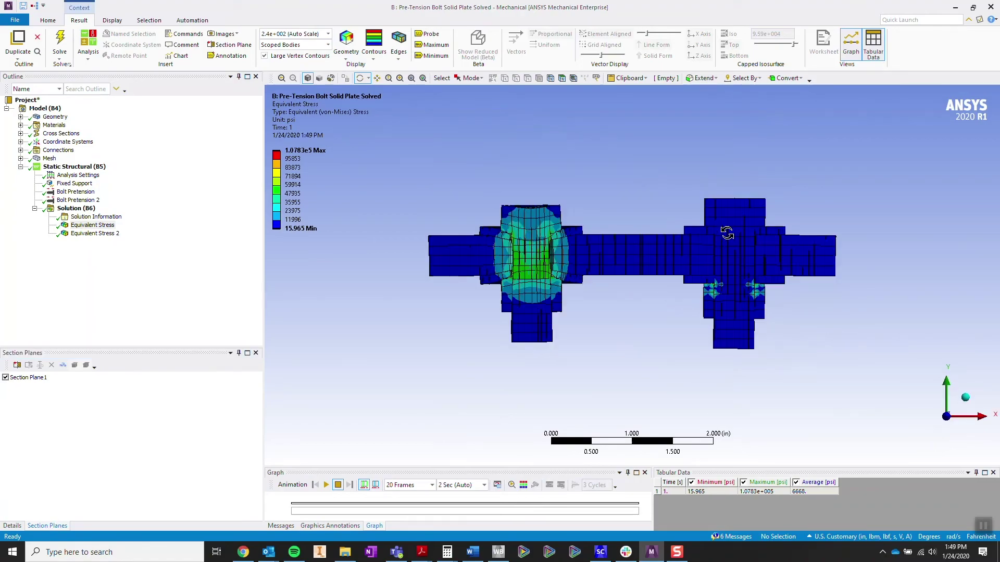
{"action": "scroll", "coordinate": [646, 234], "scroll_direction": "up", "scroll_amount": 2}
{"action": "scroll", "coordinate": [646, 235], "scroll_direction": "up", "scroll_amount": 1}
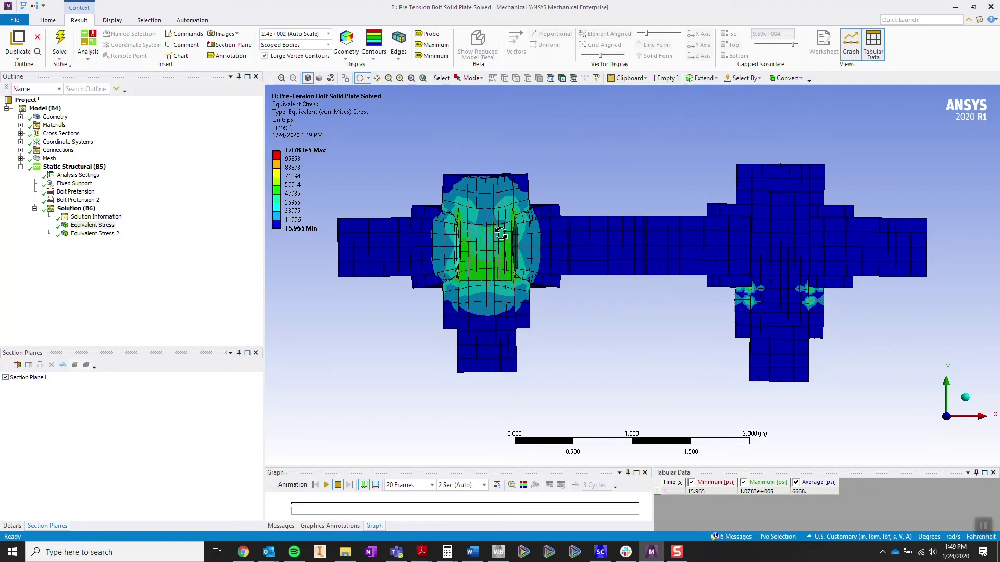
- Review the first Bolt Pretension load's definition on the sectioned model, and return to the Equivalent Stress result
{"action": "left_click", "coordinate": [76, 192]}
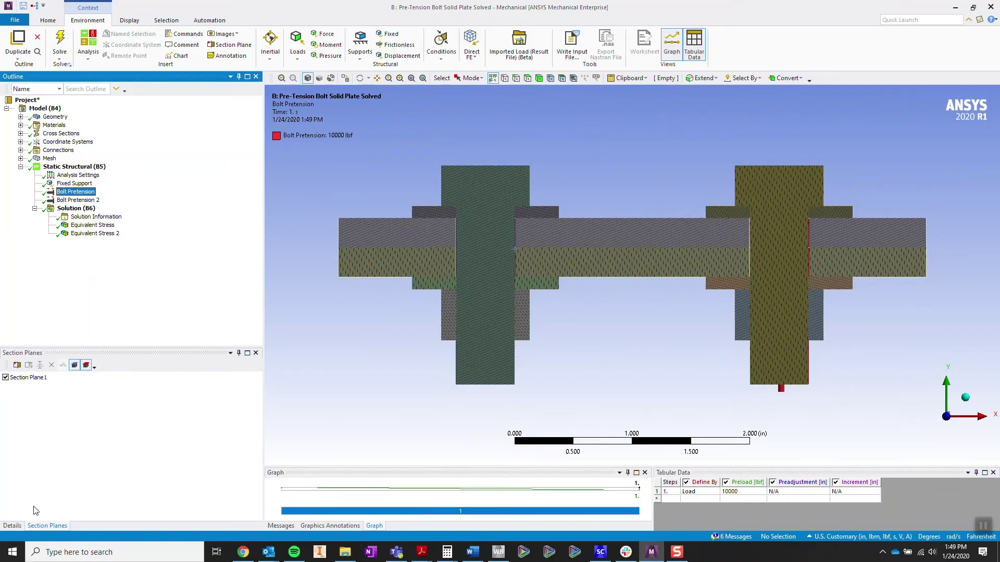
{"action": "left_click", "coordinate": [13, 526]}
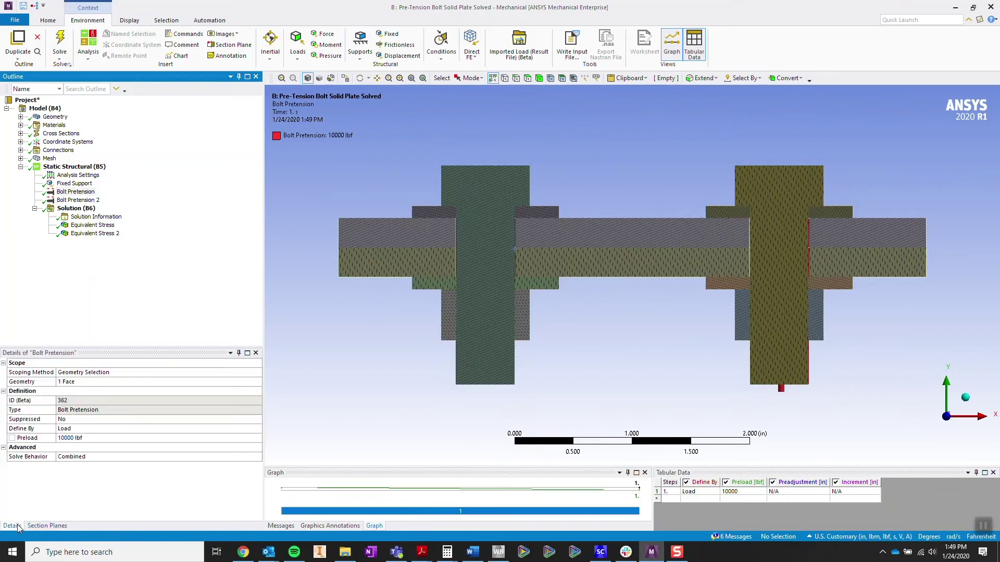
{"action": "left_click", "coordinate": [61, 526]}
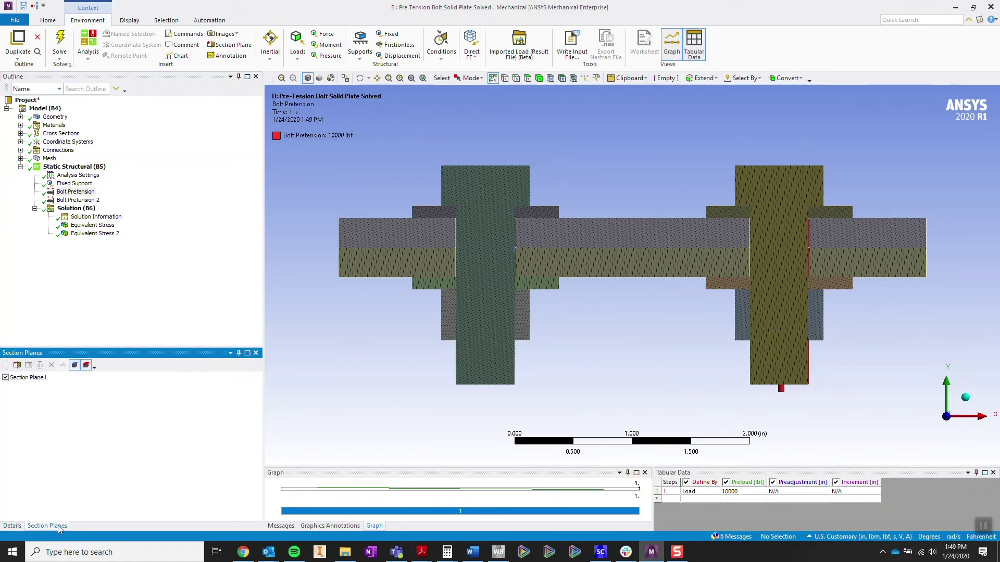
{"action": "left_click", "coordinate": [93, 227]}
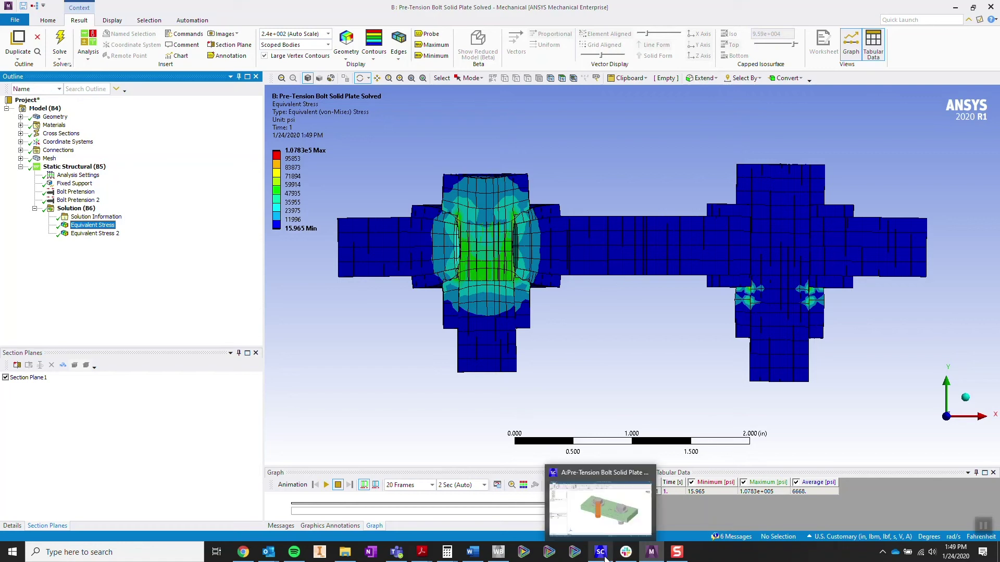
- Switch to the bolted plate model in SpaceClaim and clear the face selection
{"action": "left_click", "coordinate": [607, 524]}
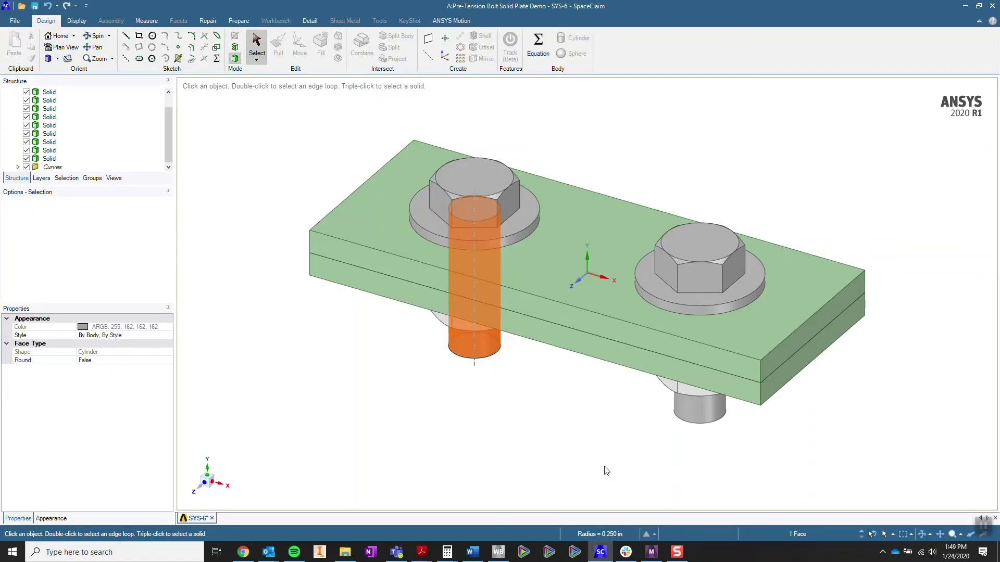
{"action": "left_click", "coordinate": [556, 375]}
{"action": "left_click", "coordinate": [507, 322]}
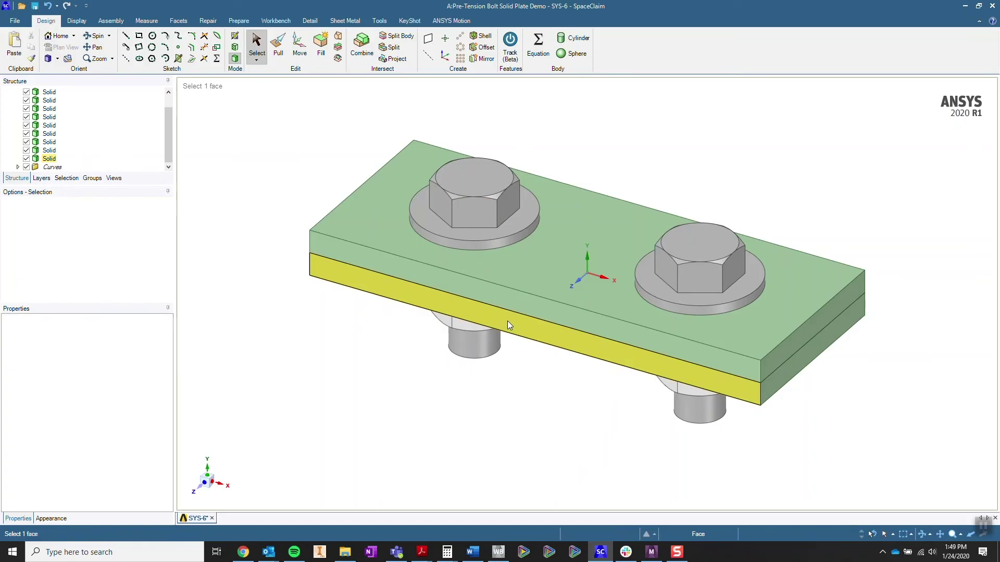
{"action": "key", "text": "Escape"}
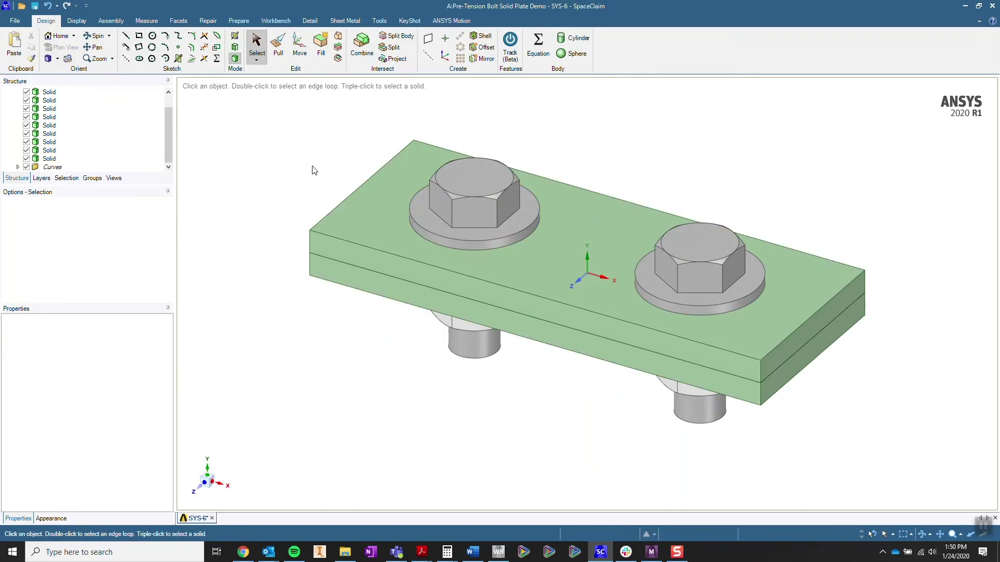
- Try to isolate the two bolts from the plates, washers and nuts
{"action": "left_click", "coordinate": [480, 212]}
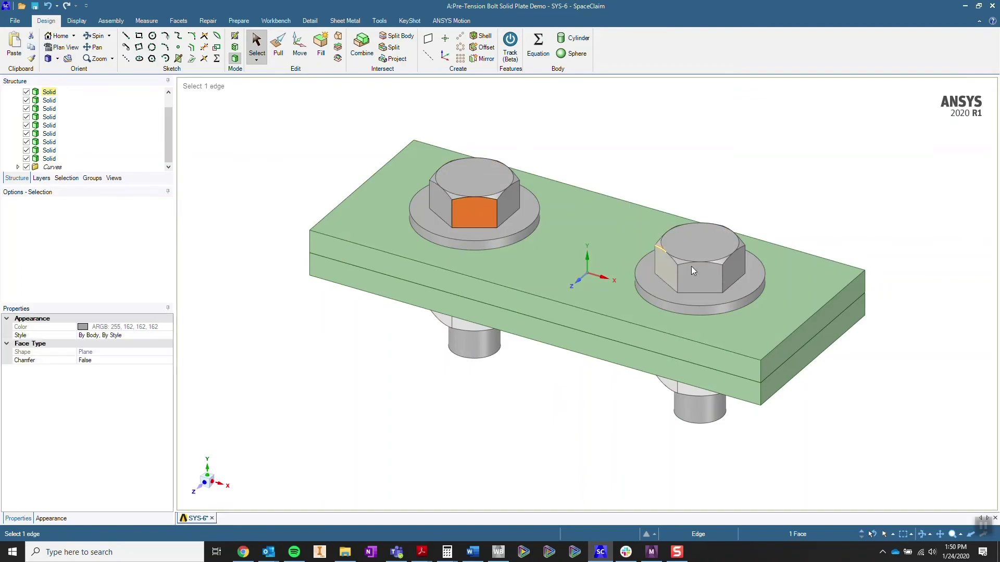
{"action": "left_click", "coordinate": [704, 278], "text": "ctrl"}
{"action": "right_click", "coordinate": [704, 276]}
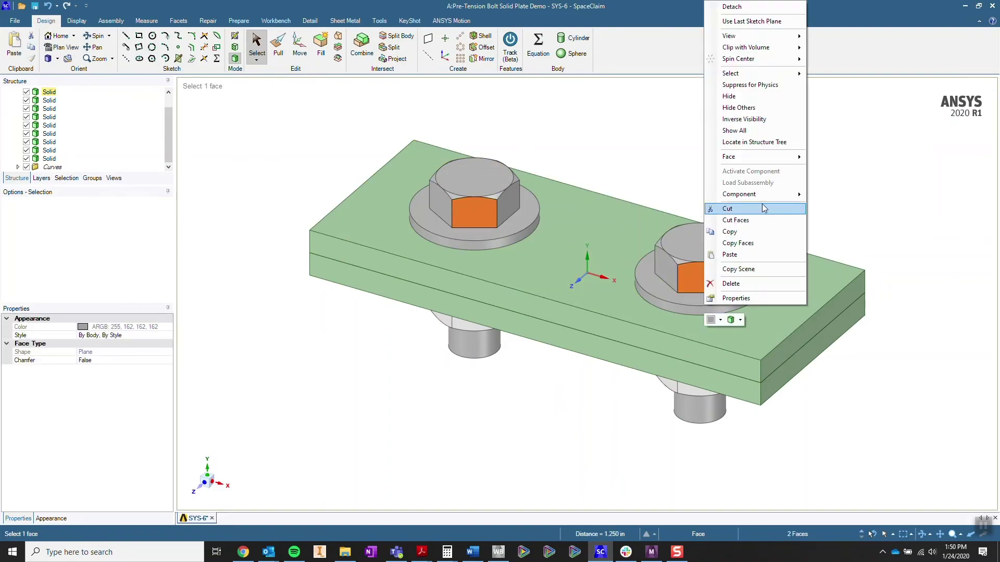
{"action": "left_click", "coordinate": [762, 103]}
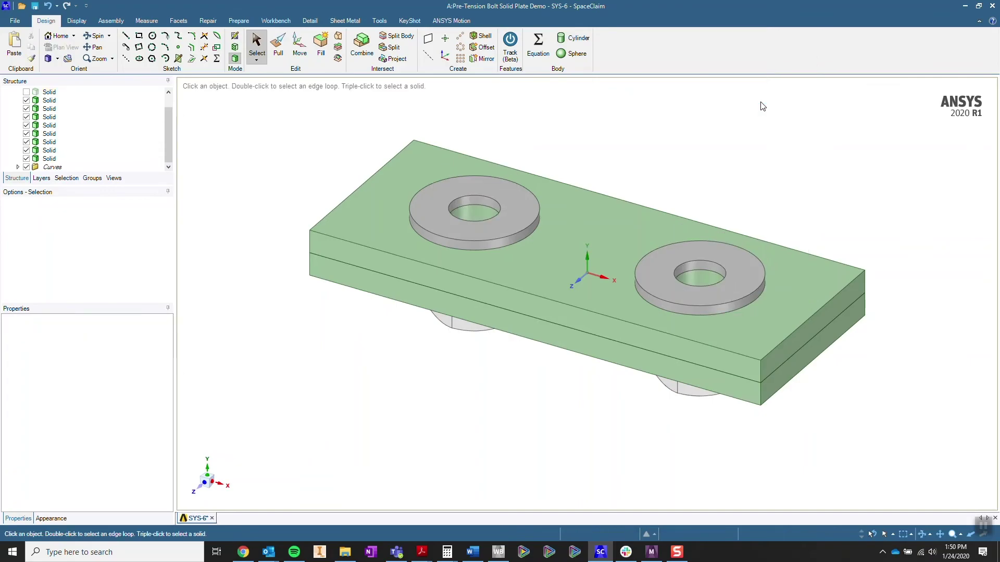
{"action": "right_click", "coordinate": [724, 179]}
{"action": "left_click", "coordinate": [764, 258]}
{"action": "right_click", "coordinate": [654, 127]}
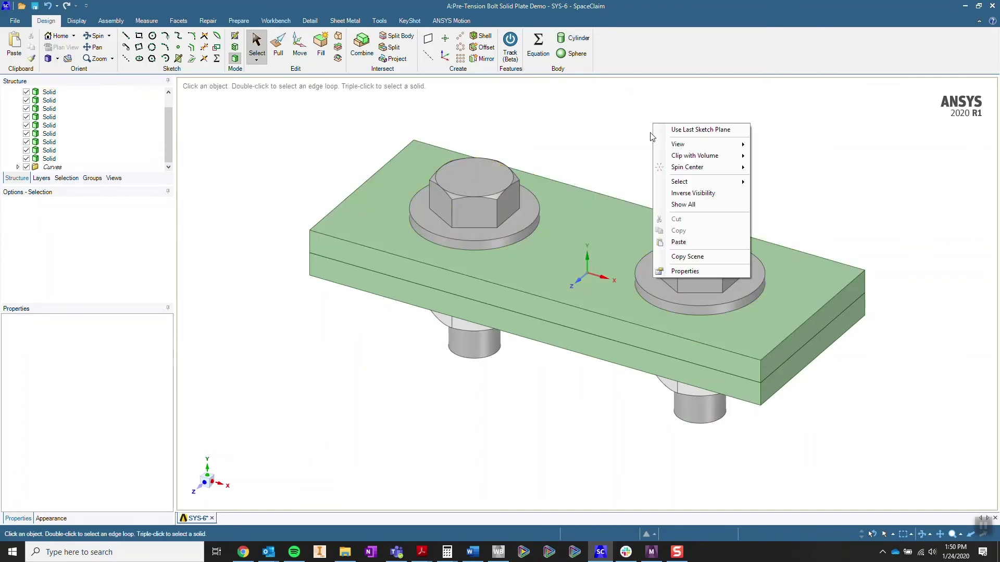
{"action": "left_click", "coordinate": [500, 216]}
- Hide everything except the two bolts and examine their cylindrical shank faces
{"action": "left_click", "coordinate": [484, 213]}
{"action": "left_click", "coordinate": [692, 273], "text": "ctrl"}
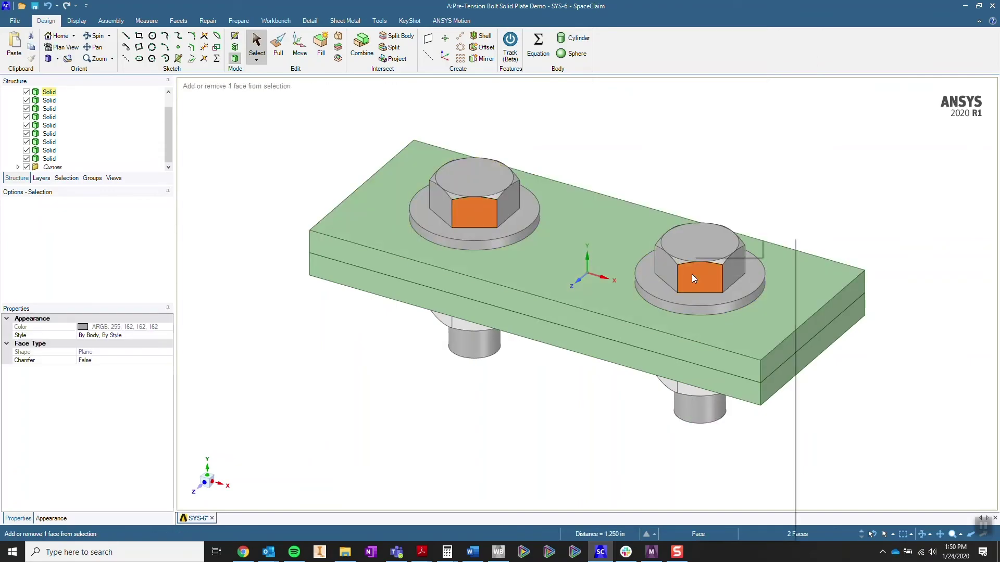
{"action": "right_click", "coordinate": [692, 274]}
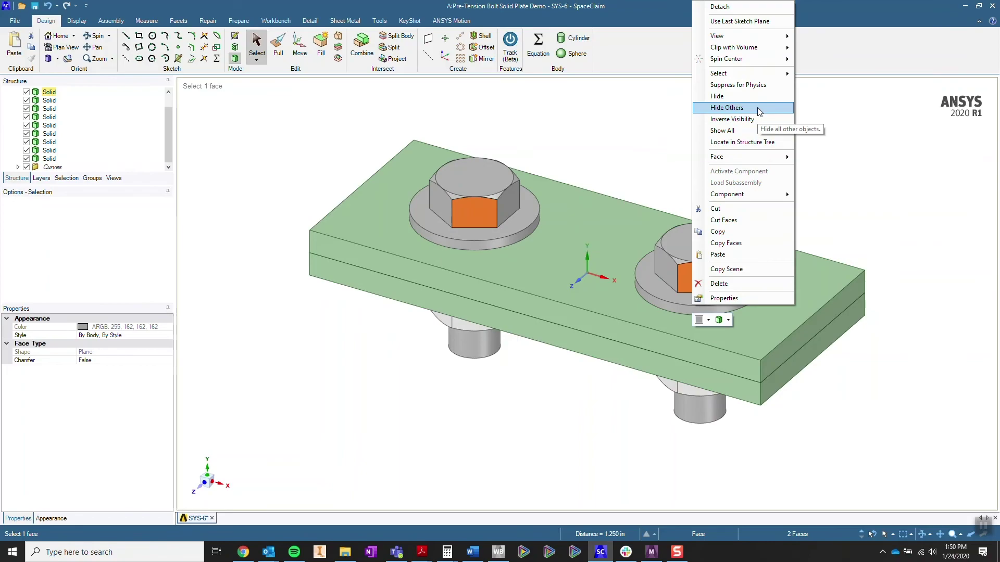
{"action": "left_click", "coordinate": [758, 108]}
{"action": "left_click", "coordinate": [566, 295]}
{"action": "scroll", "coordinate": [683, 301], "scroll_direction": "up", "scroll_amount": 3}
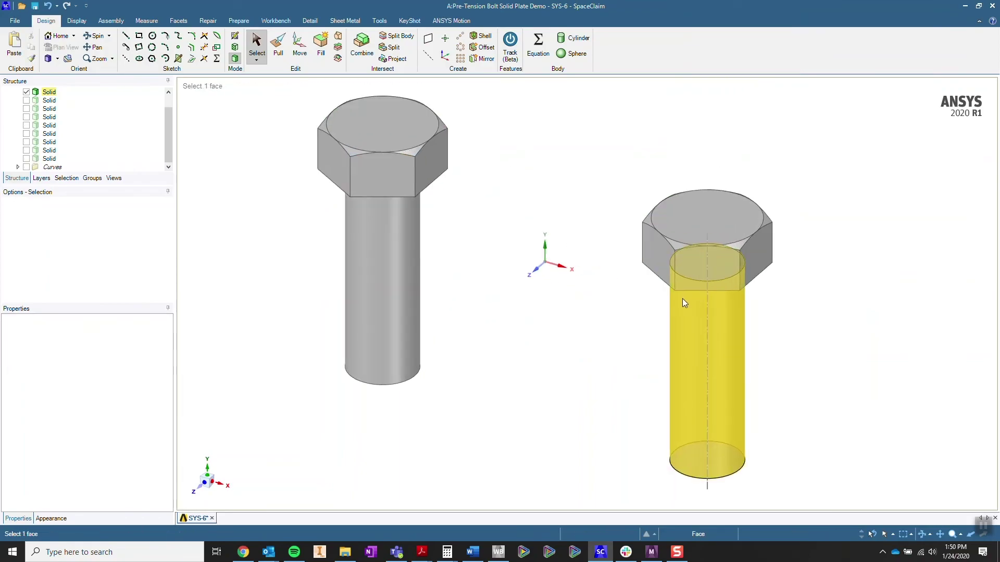
{"action": "left_click", "coordinate": [412, 224]}
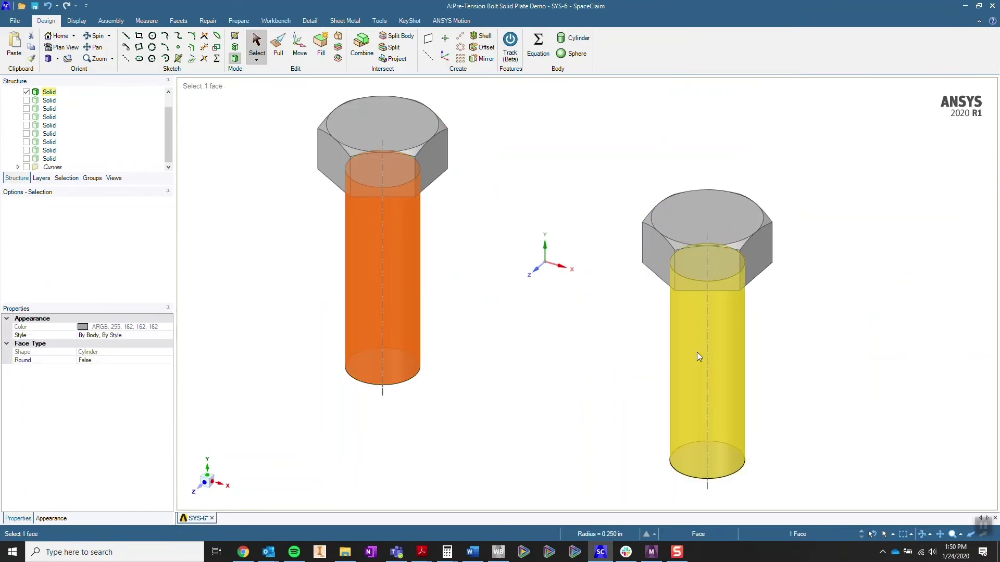
{"action": "left_click", "coordinate": [684, 342]}
{"action": "left_click", "coordinate": [458, 248]}
- Show all bodies of the assembly again and bring the whole model into view
{"action": "right_click", "coordinate": [460, 245]}
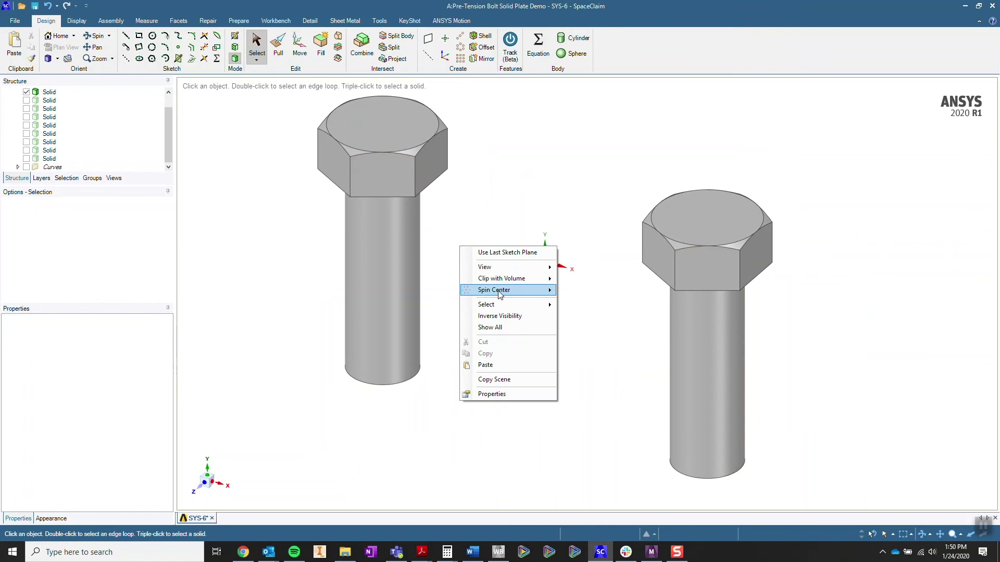
{"action": "left_click", "coordinate": [497, 327]}
{"action": "scroll", "coordinate": [558, 112], "scroll_direction": "up", "scroll_amount": 3}
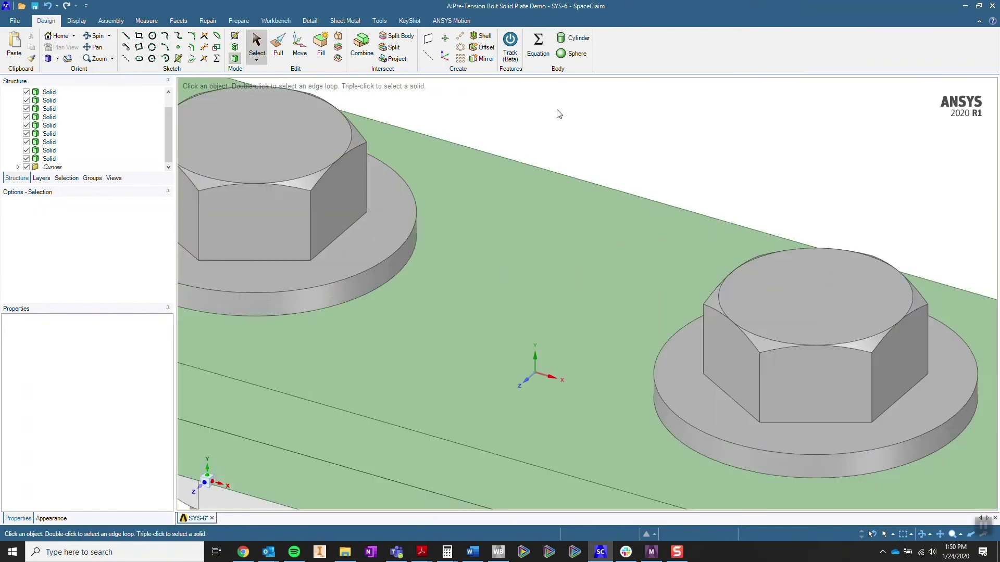
{"action": "scroll", "coordinate": [545, 106], "scroll_direction": "down", "scroll_amount": 3}
{"action": "middle_click_drag", "start_coordinate": [544, 106], "coordinate": [549, 163], "text": "shift"}
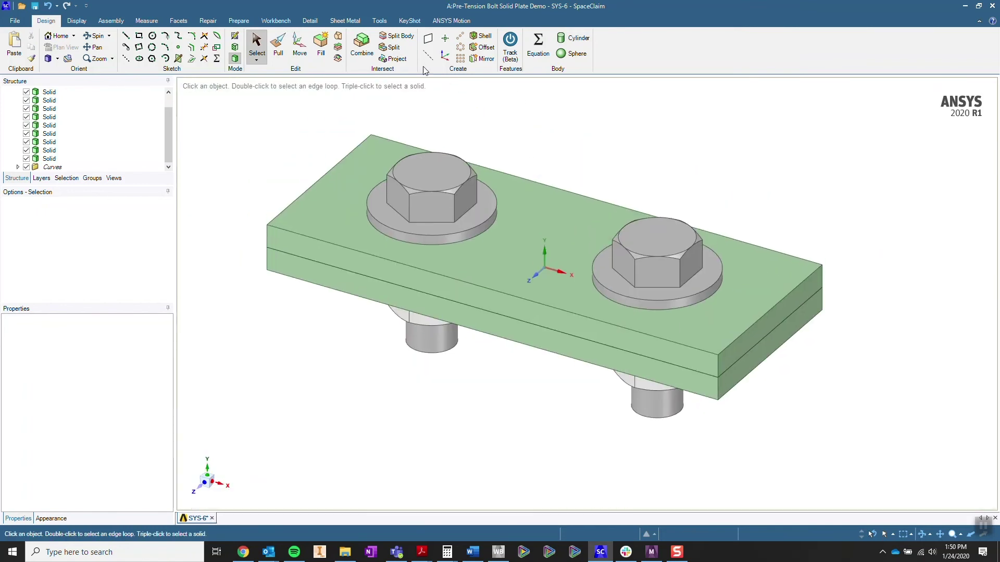
- Split the left bolt's cylindrical shank face using the underside face of its lower washer
{"action": "left_click", "coordinate": [390, 47]}
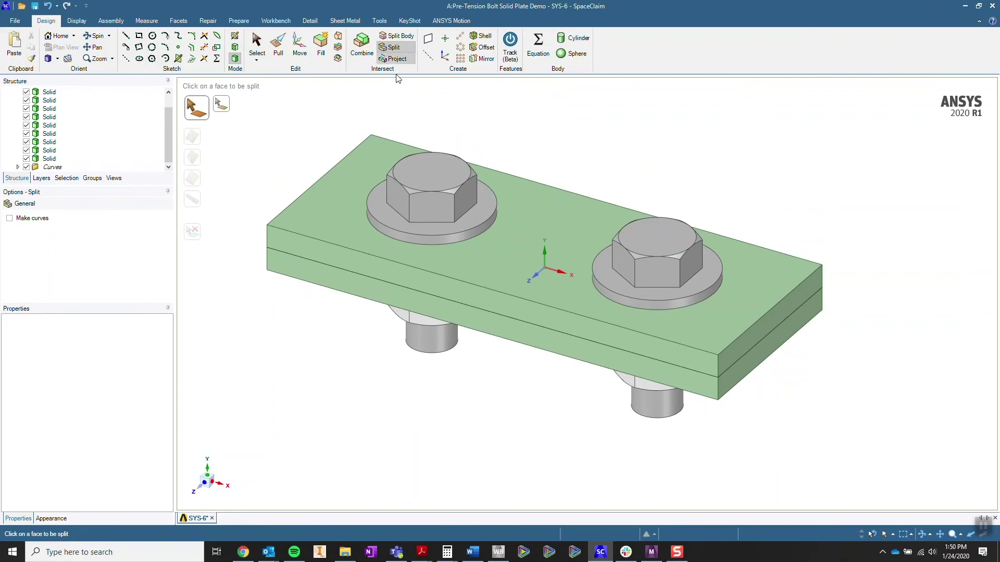
{"action": "left_click", "coordinate": [440, 344]}
{"action": "middle_click_drag", "start_coordinate": [440, 345], "coordinate": [454, 268]}
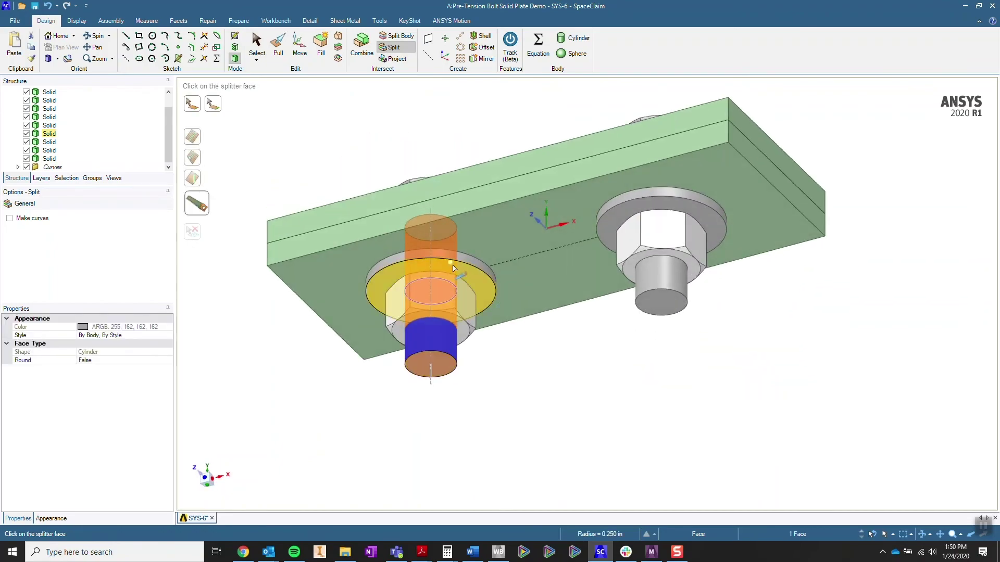
{"action": "left_click", "coordinate": [478, 290]}
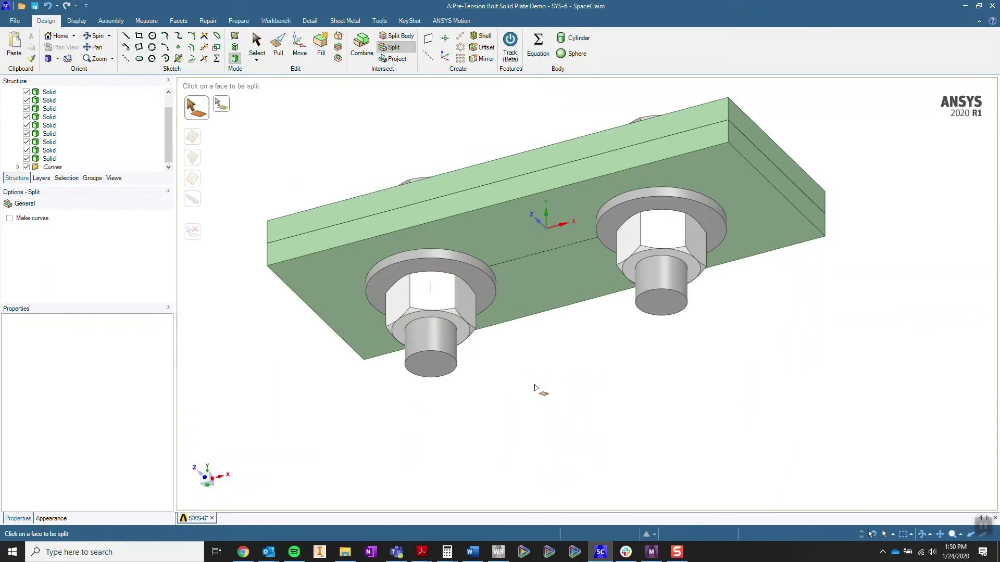
{"action": "key", "text": "Escape"}
- Isolate the two bolts and select the upper part of the left bolt's split shank to check it
{"action": "left_click", "coordinate": [435, 340]}
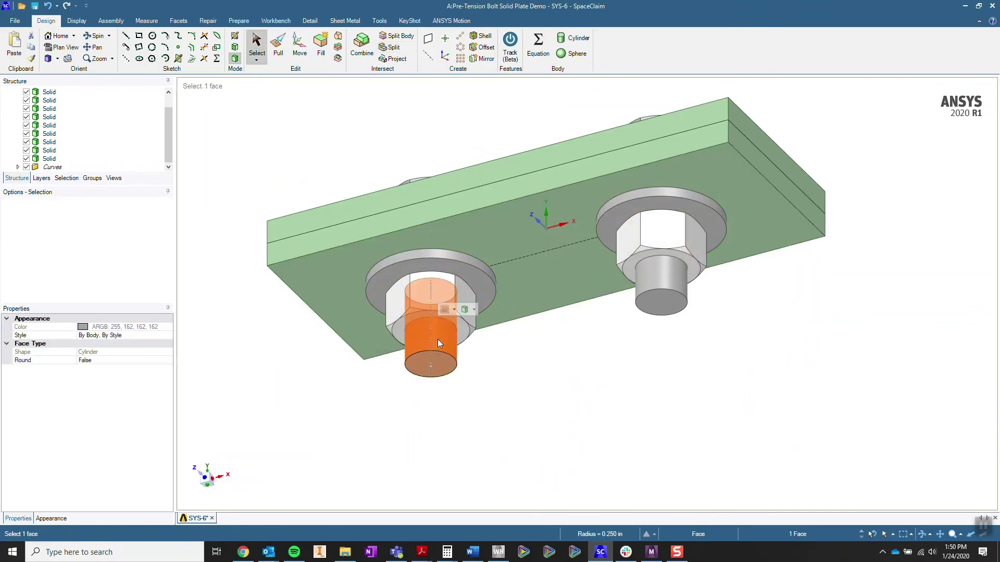
{"action": "left_click", "coordinate": [636, 298], "text": "ctrl"}
{"action": "right_click", "coordinate": [640, 317]}
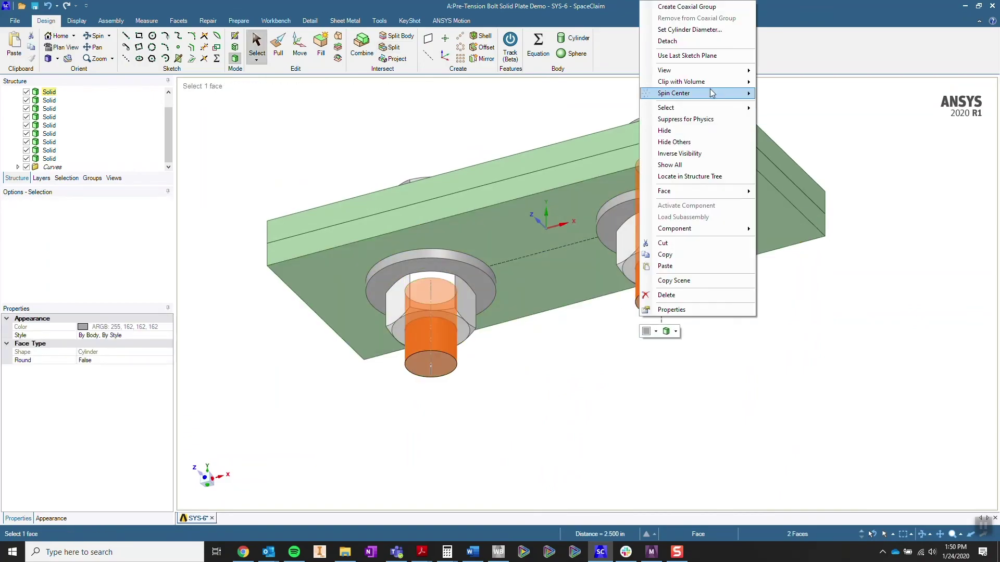
{"action": "left_click", "coordinate": [703, 141]}
{"action": "middle_click_drag", "start_coordinate": [617, 179], "coordinate": [572, 261]}
{"action": "left_click", "coordinate": [573, 262]}
{"action": "left_click", "coordinate": [418, 201]}
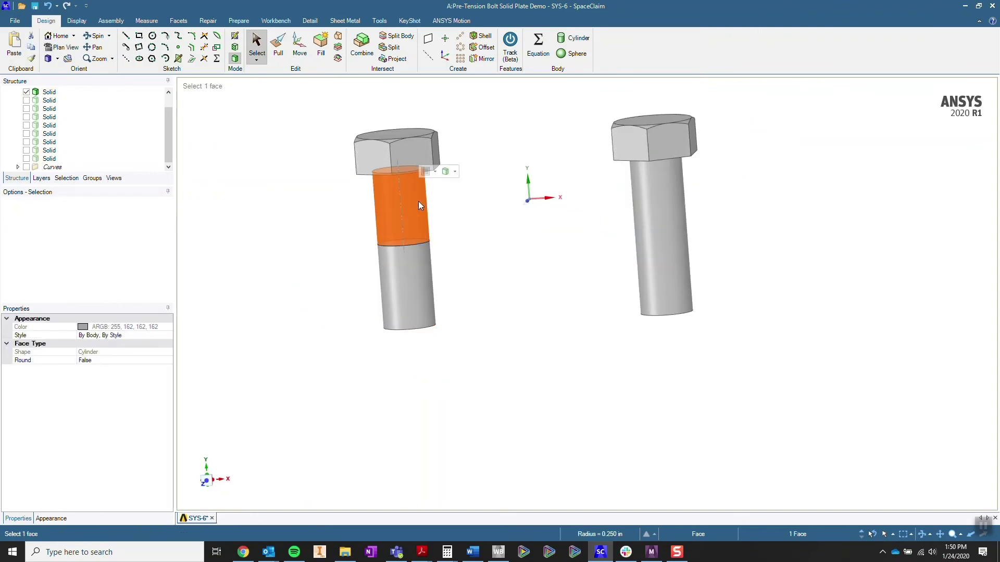
- Show all bodies and examine where the left bolt's selected upper shank face lies within the plates
{"action": "right_click", "coordinate": [297, 201]}
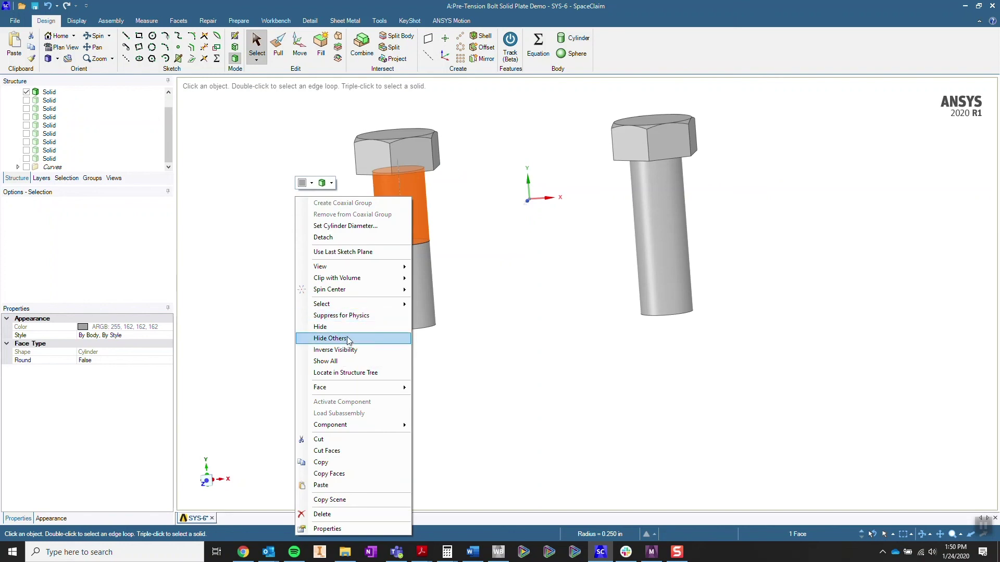
{"action": "left_click", "coordinate": [364, 361]}
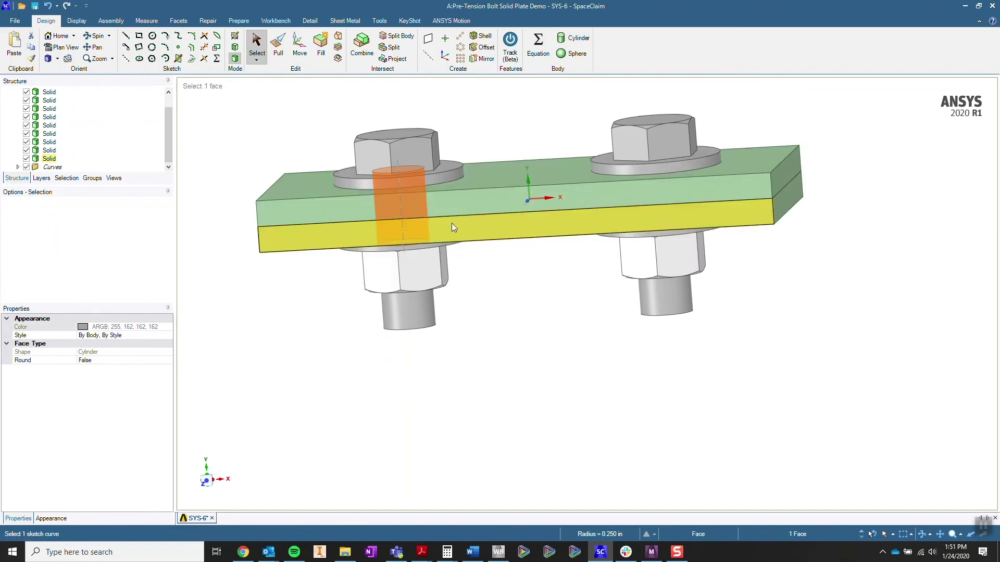
{"action": "left_click", "coordinate": [207, 480]}
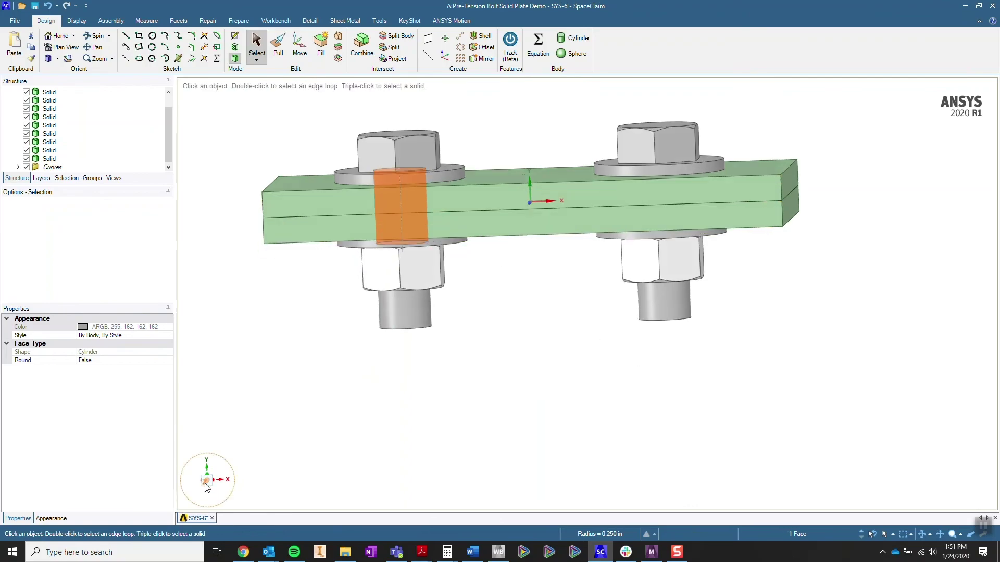
- Switch back to ANSYS Mechanical and view the sectioned Equivalent Stress result at an angle
{"action": "left_click", "coordinate": [650, 554]}
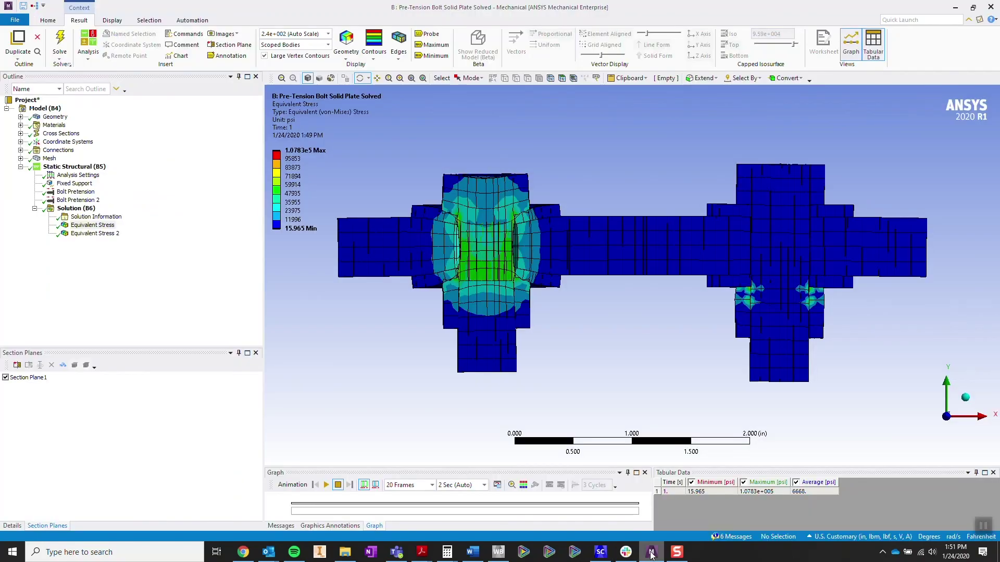
{"action": "left_click_drag", "start_coordinate": [522, 150], "coordinate": [385, 158]}
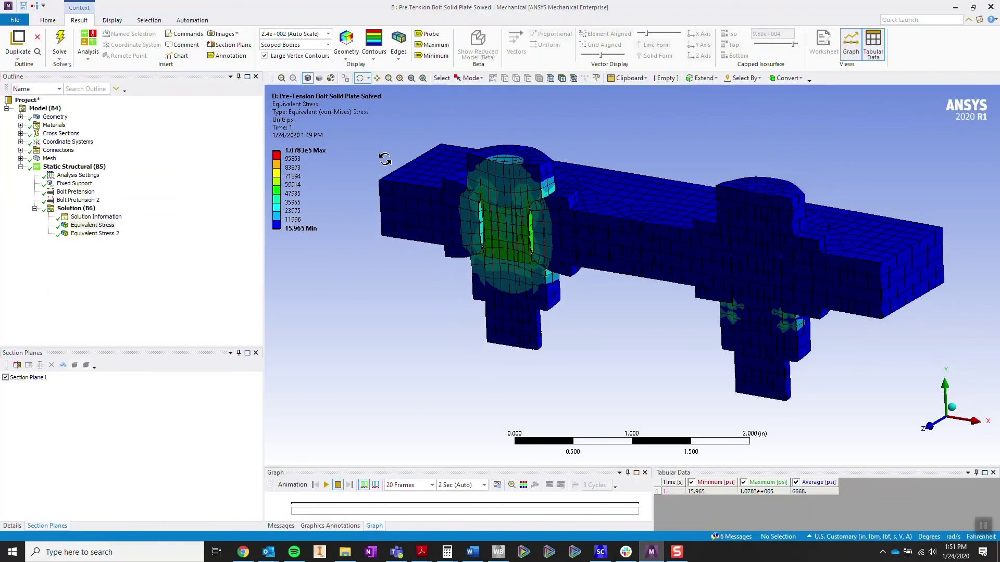
- Examine the sectioned geometry, the Bolt Pretension load and the Bolt Pretension 2 load in turn
{"action": "left_click", "coordinate": [55, 117]}
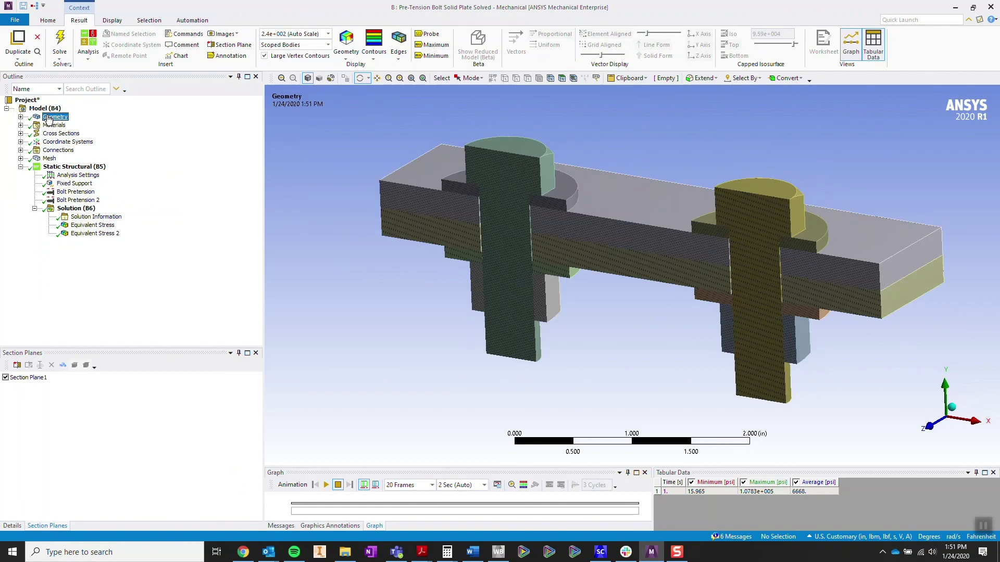
{"action": "left_click", "coordinate": [73, 194]}
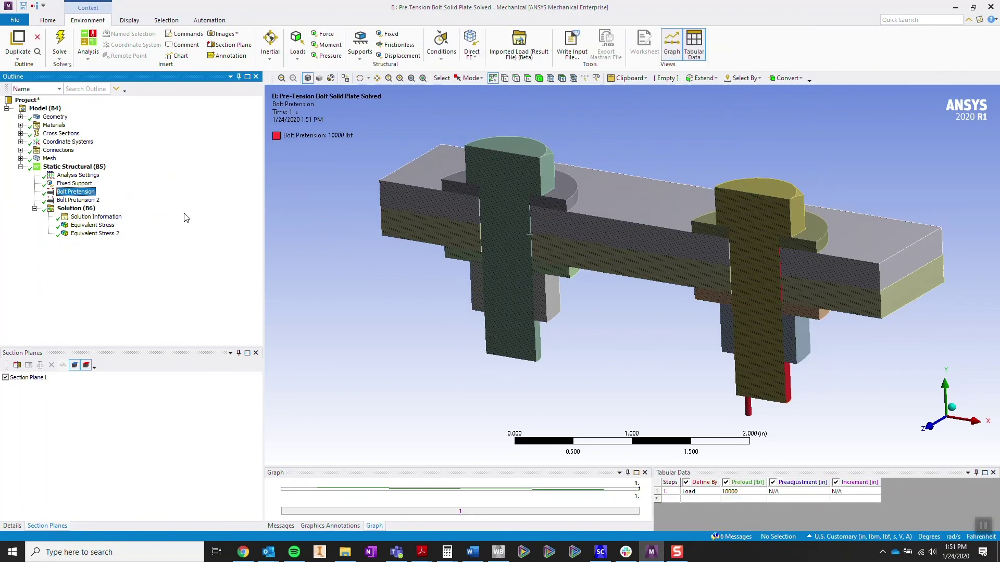
{"action": "left_click", "coordinate": [97, 201]}
{"action": "scroll", "coordinate": [511, 197], "scroll_direction": "up", "scroll_amount": 4}
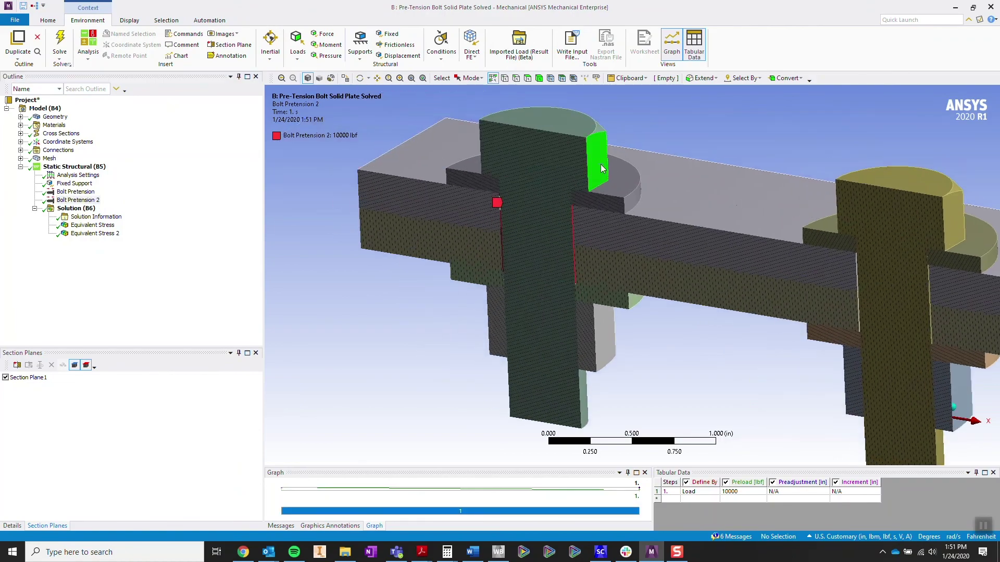
- Hide all bodies except the two bolts and turn off Section Plane1 to view them whole
{"action": "left_click", "coordinate": [602, 168]}
{"action": "left_click", "coordinate": [961, 222], "text": "ctrl"}
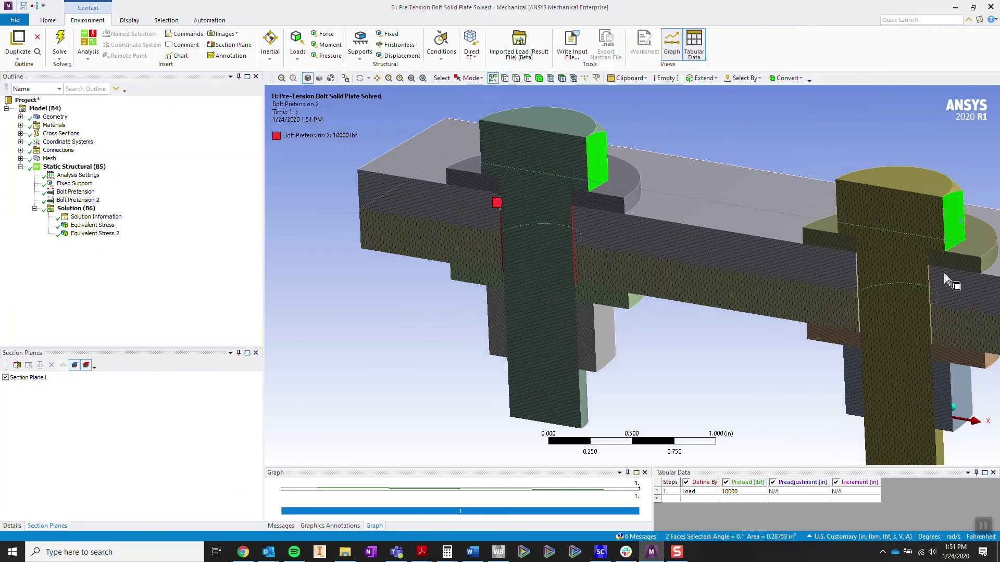
{"action": "right_click", "coordinate": [952, 215]}
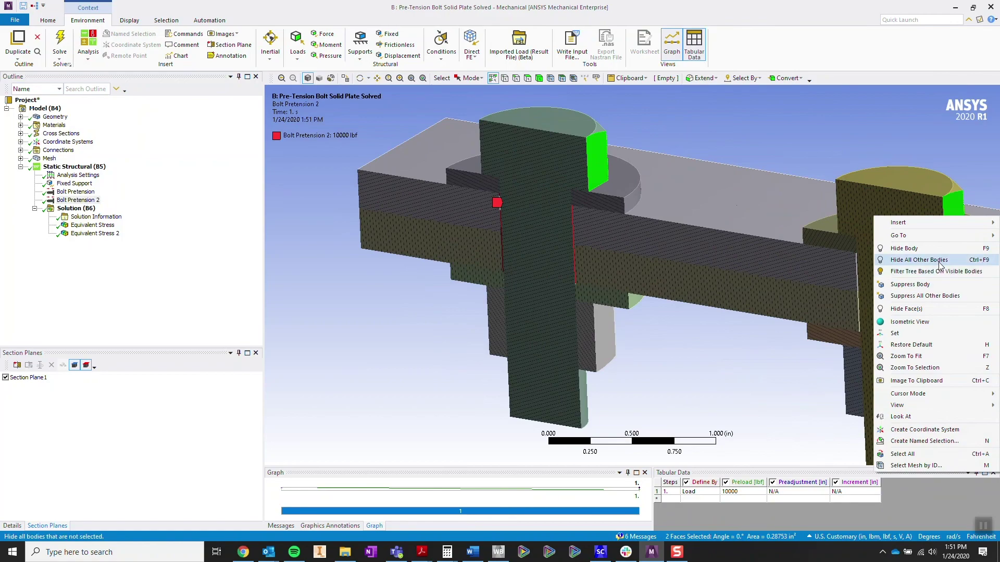
{"action": "left_click", "coordinate": [941, 260]}
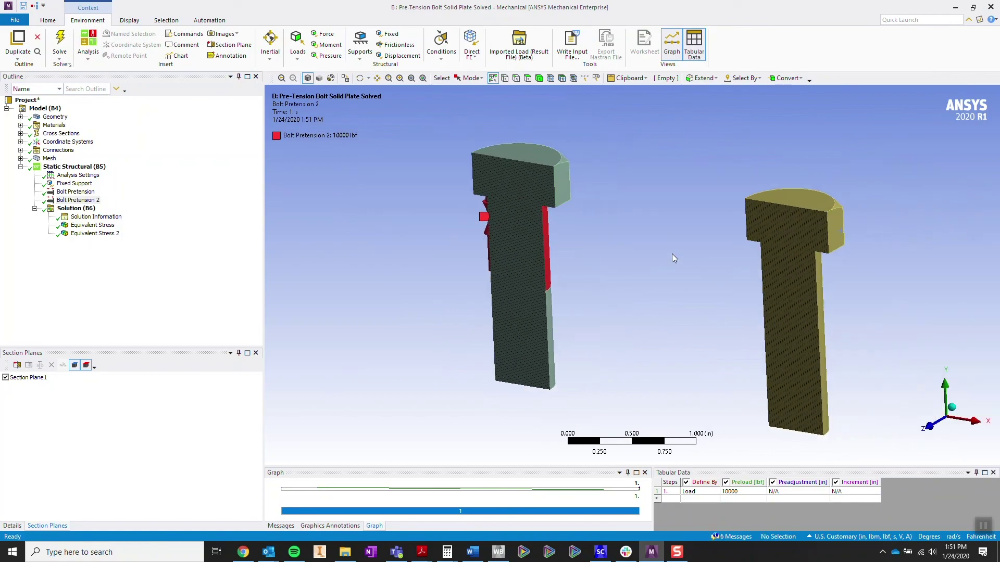
{"action": "left_click", "coordinate": [5, 378]}
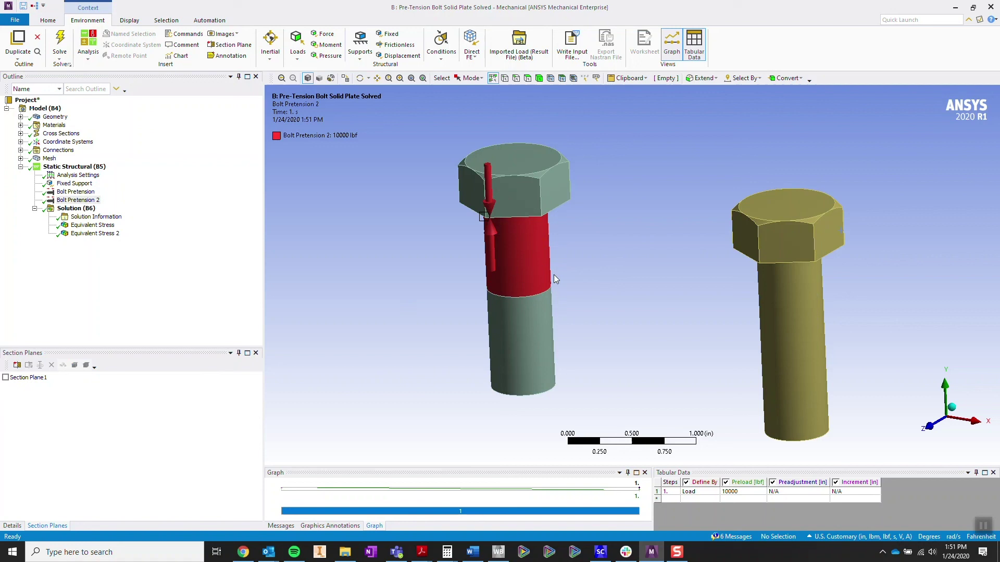
- Display the Bolt Pretension load and select the left bolt's upper shank face to compare where each pretension is applied
{"action": "left_click", "coordinate": [76, 191]}
{"action": "left_click", "coordinate": [516, 250]}
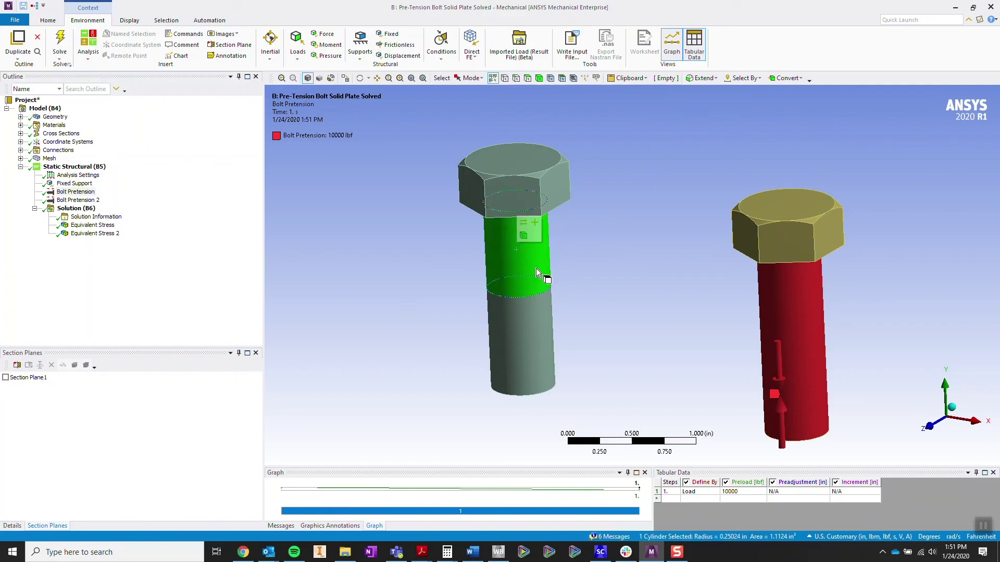
{"action": "middle_click_drag", "start_coordinate": [536, 268], "coordinate": [614, 257]}
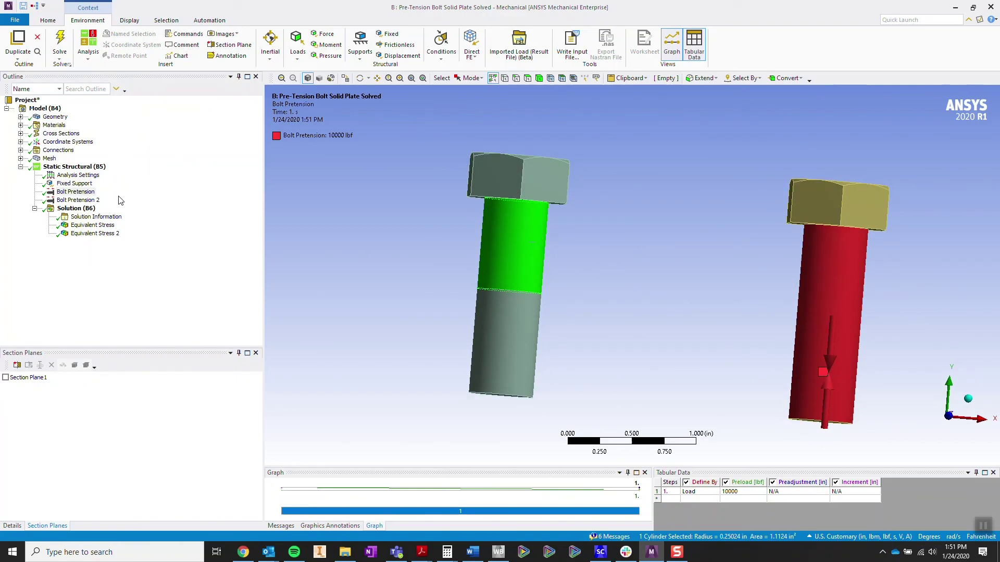
- View the Equivalent Stress result on the two isolated bolts, then show all bodies again
{"action": "left_click", "coordinate": [94, 225]}
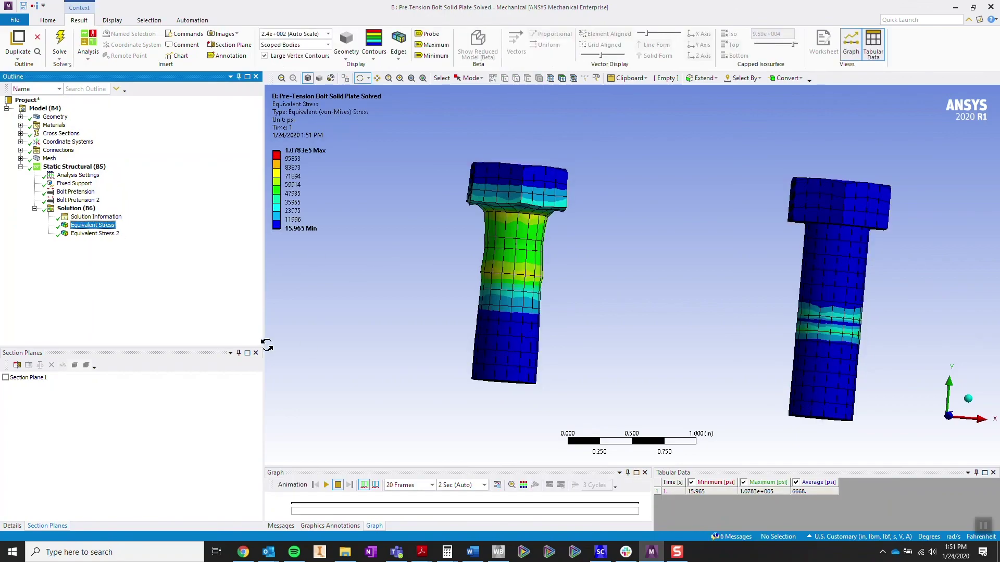
{"action": "right_click", "coordinate": [375, 315]}
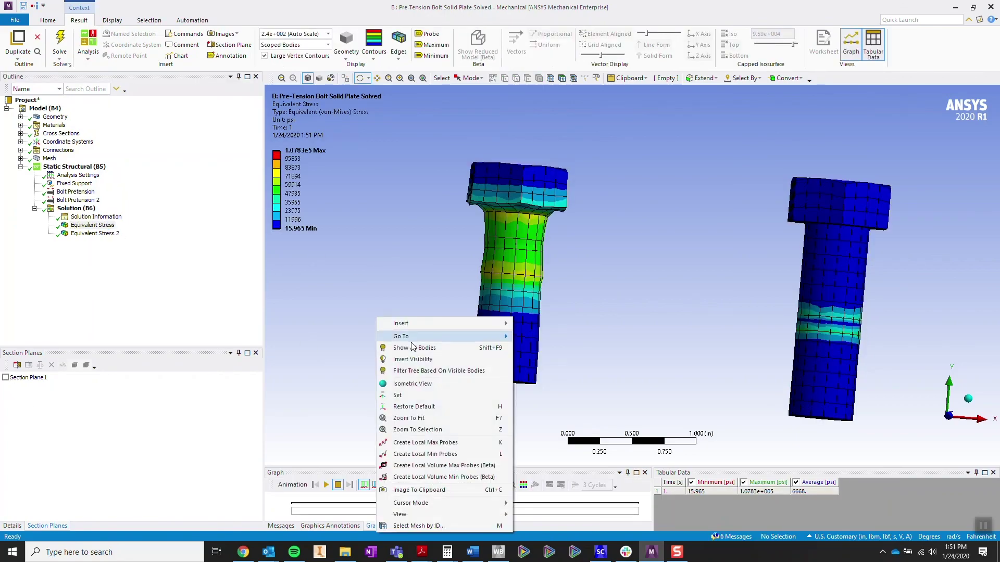
{"action": "left_click", "coordinate": [433, 349]}
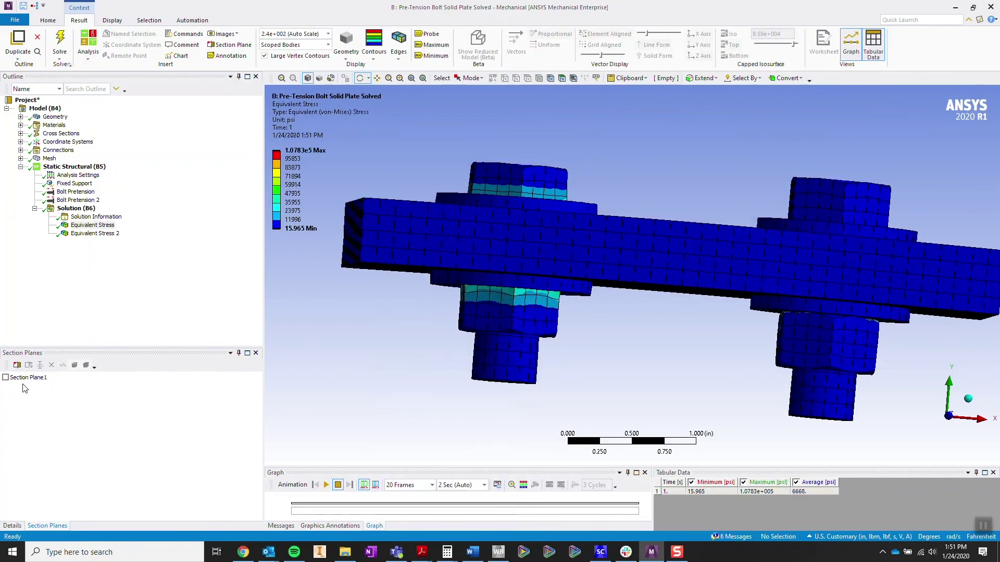
- Turn Section Plane1 back on and view the whole sectioned Equivalent Stress result straight on, perpendicular to the cut
{"action": "left_click", "coordinate": [6, 378]}
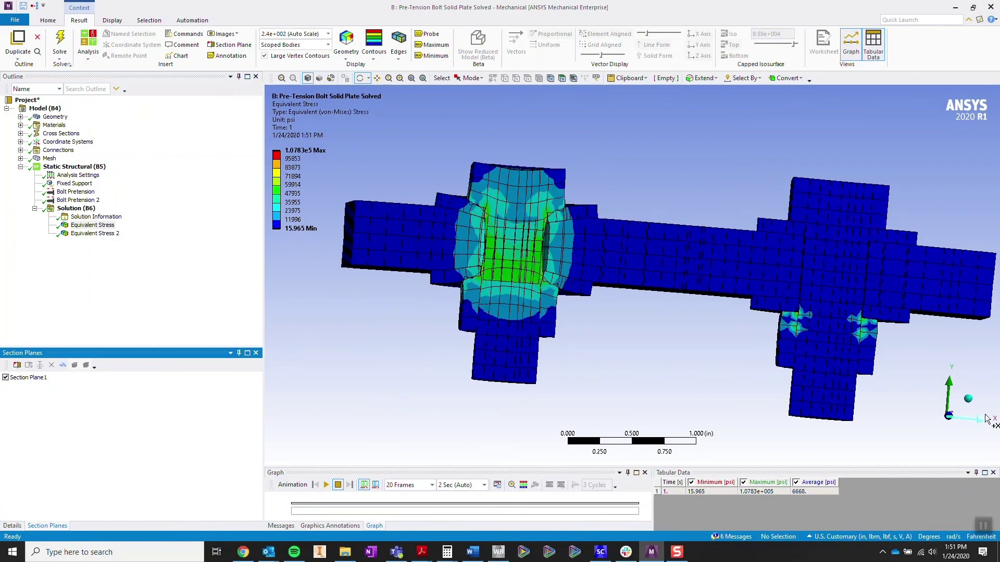
{"action": "left_click", "coordinate": [955, 422]}
{"action": "scroll", "coordinate": [832, 270], "scroll_direction": "down", "scroll_amount": 3}
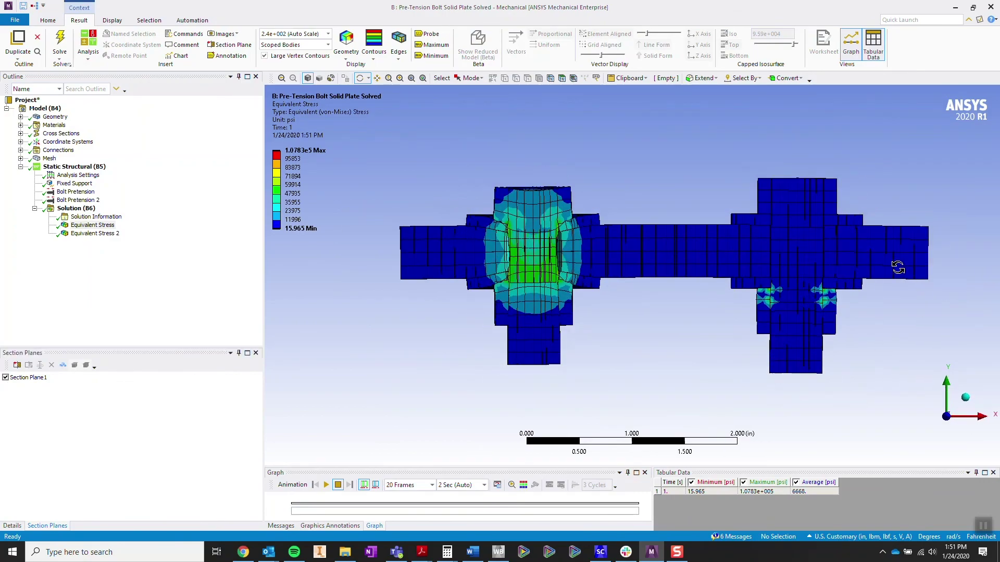